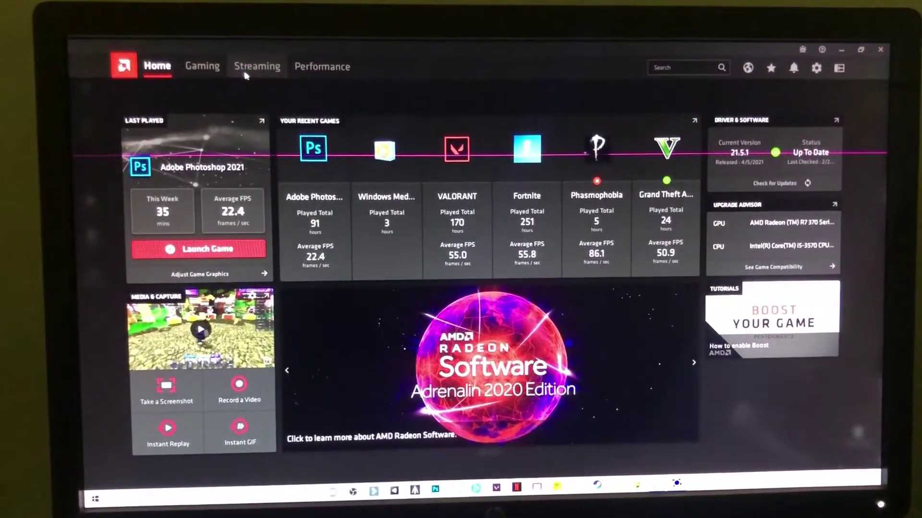
Browse Radeon Software's Streaming, Settings, Home, Gaming and Performance pages, ending on Streaming
click(247, 72)
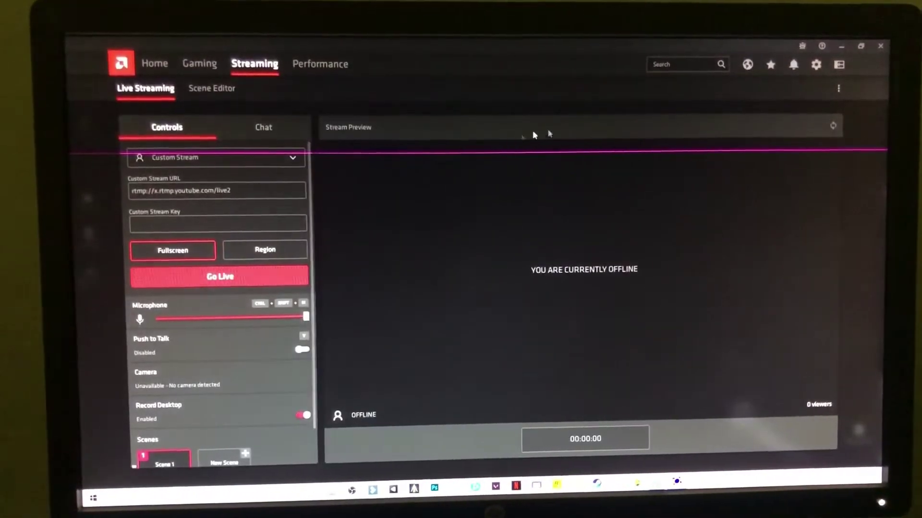
click(814, 67)
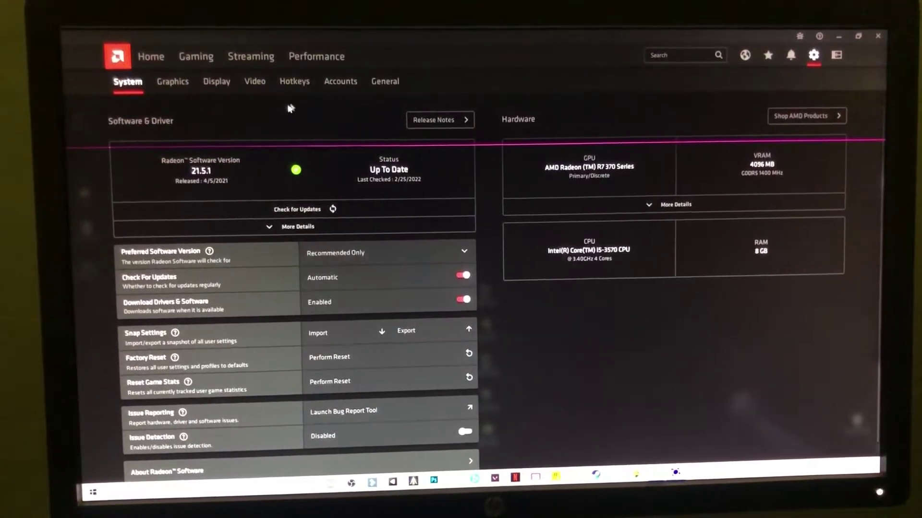
click(150, 56)
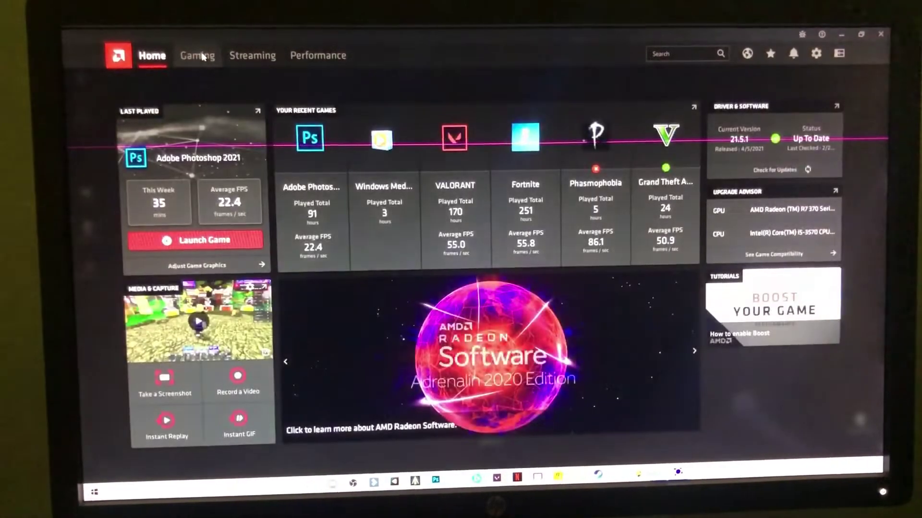
click(198, 56)
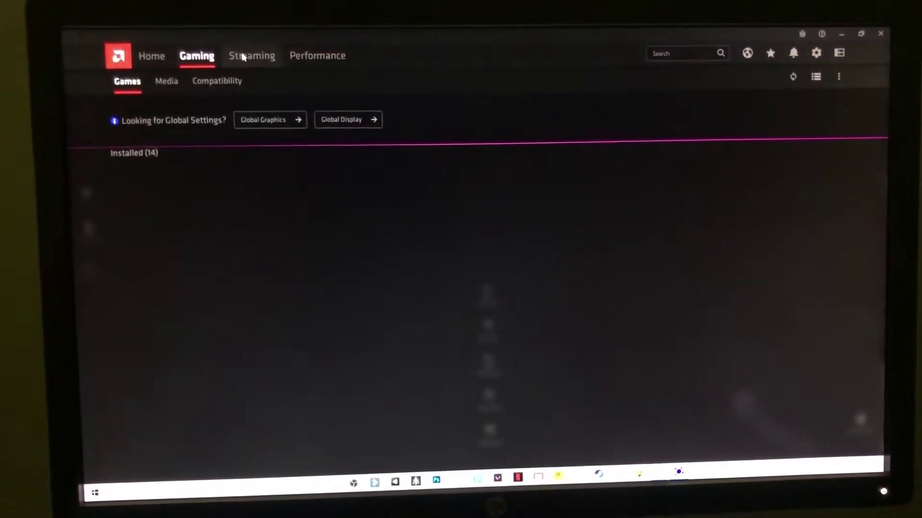
click(244, 55)
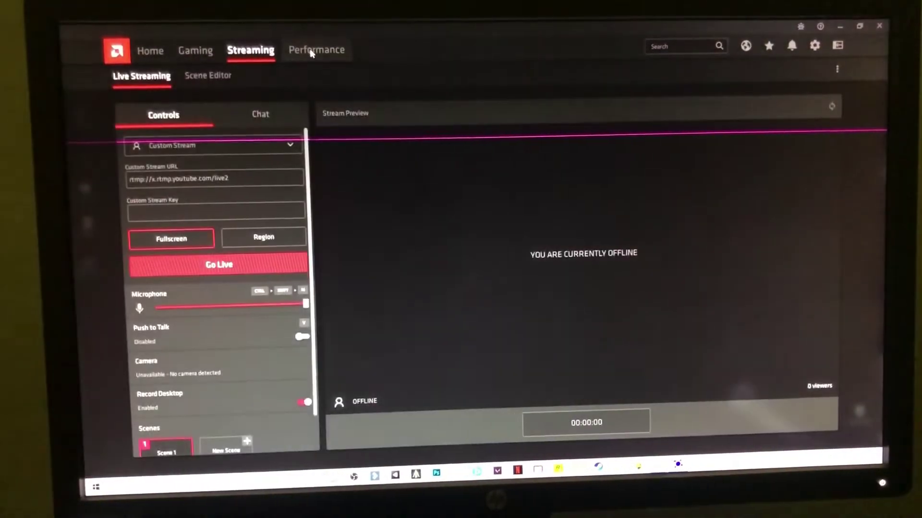
click(311, 50)
click(260, 55)
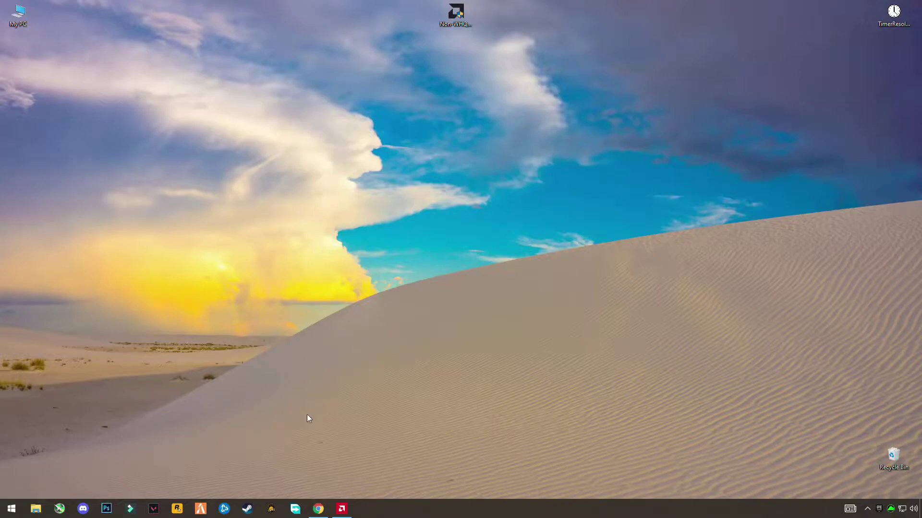
click(317, 512)
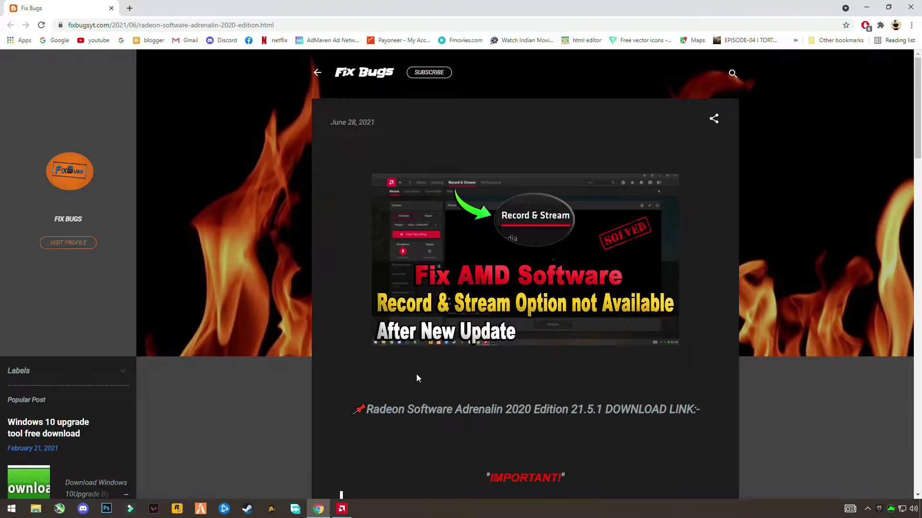
Move the Non-WHQL installer icon lower on the desktop and bring Radeon Software back up
click(911, 7)
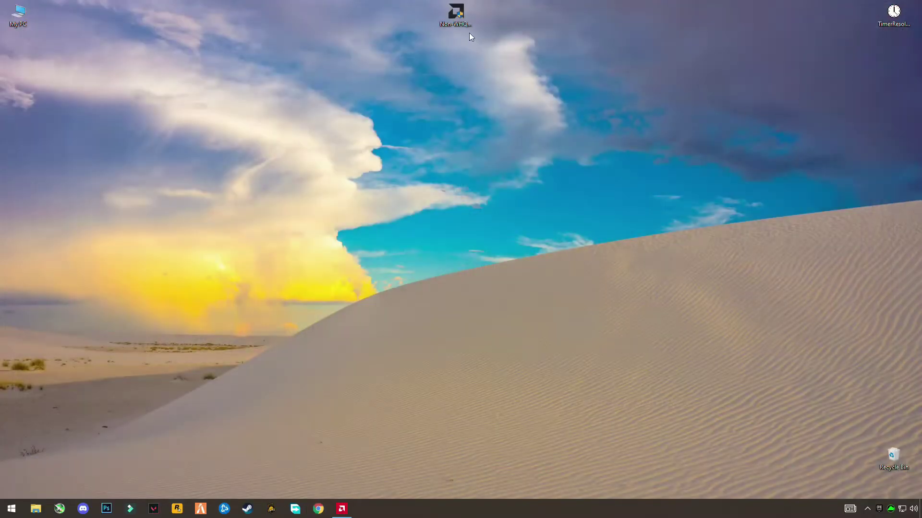
drag(372, 100, 348, 143)
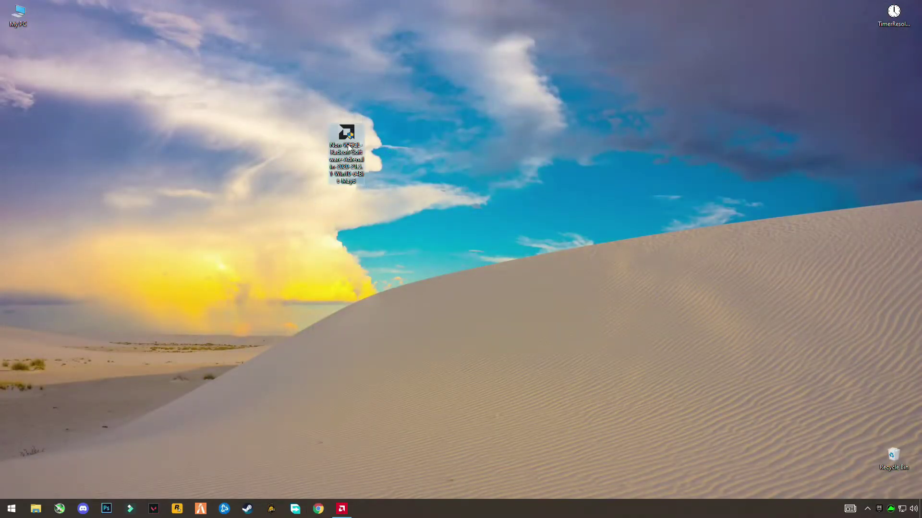
click(342, 509)
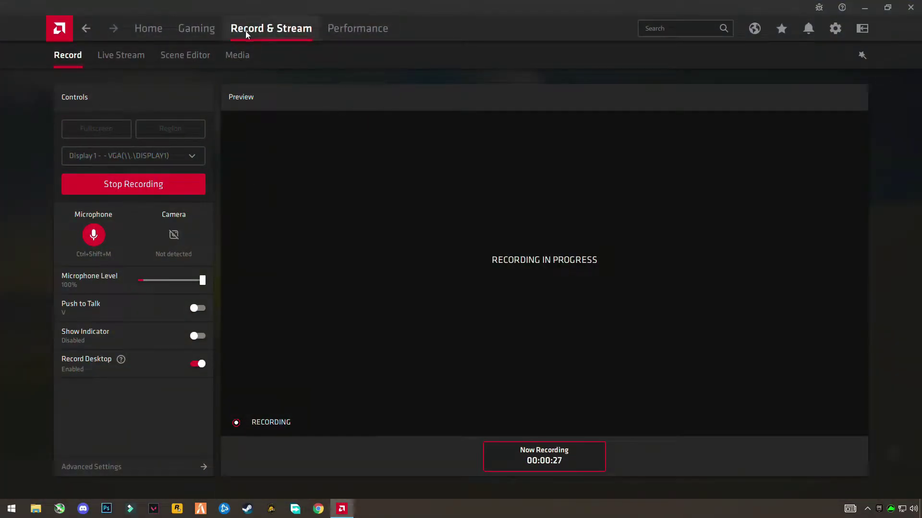
Confirm version 21.5.1 in Settings, then switch to the Record & Stream page
click(136, 28)
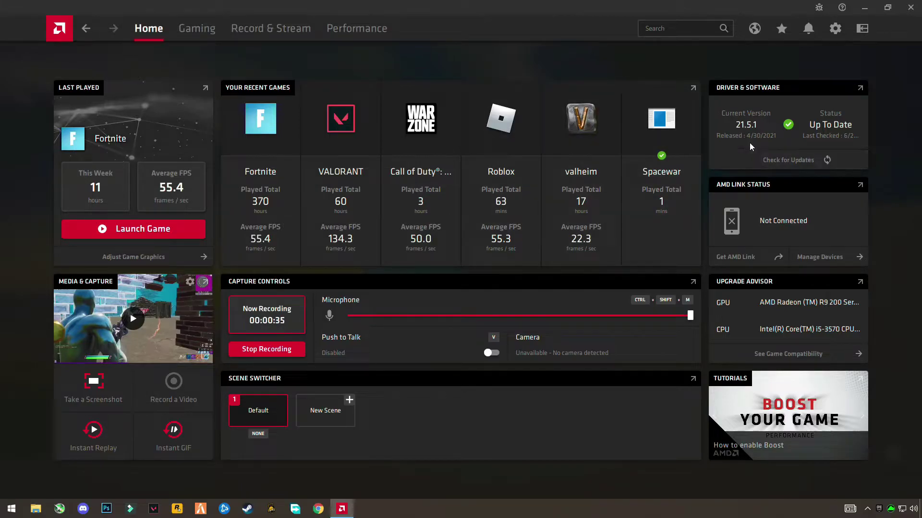
click(838, 35)
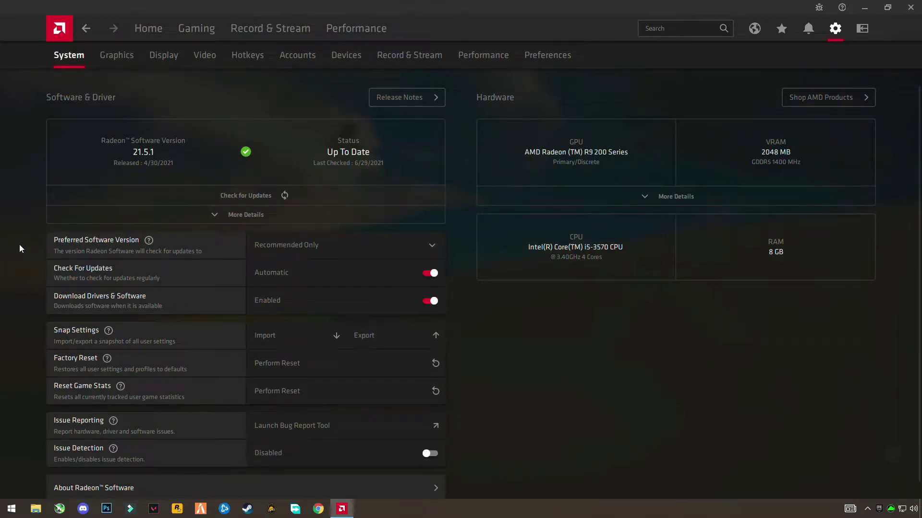
click(396, 57)
click(274, 33)
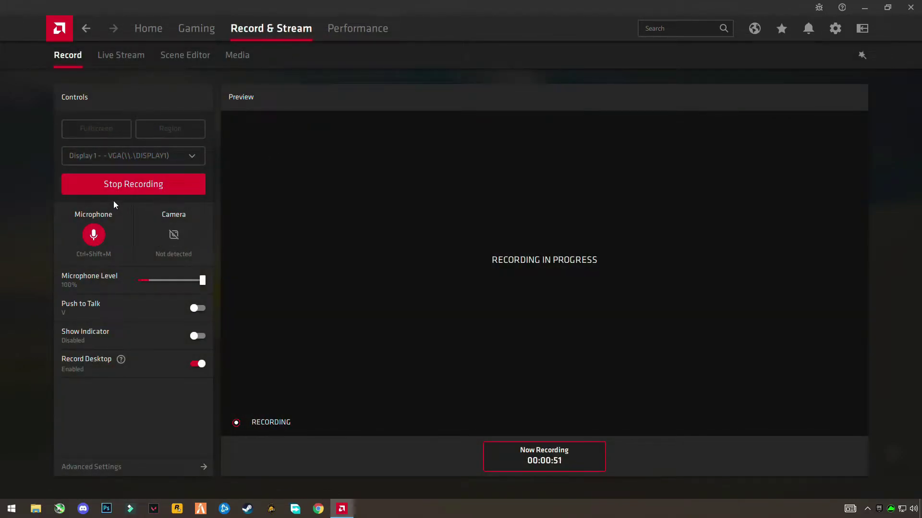
Launch the Non-WHQL Radeon 21.5.1 installer from the desktop and install to the default folder
click(864, 7)
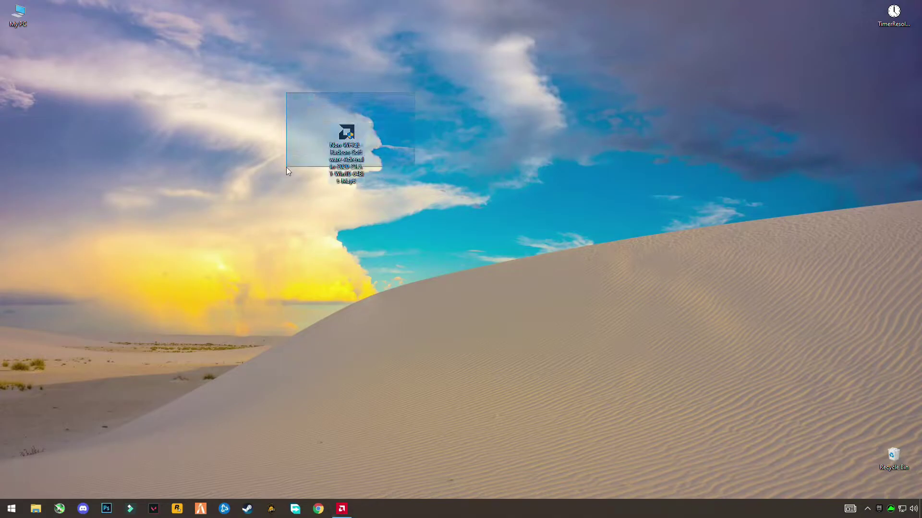
drag(415, 94, 287, 167)
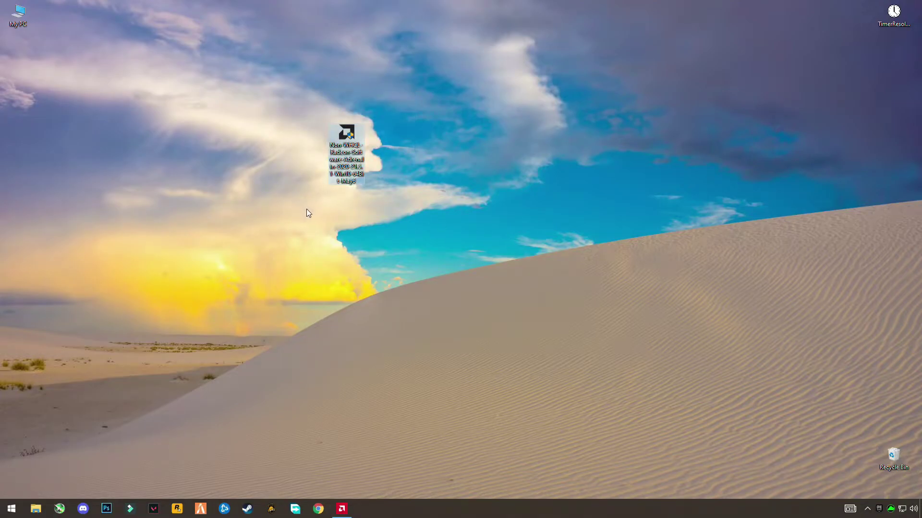
mouse_move(347, 152)
double_click(354, 150)
click(408, 319)
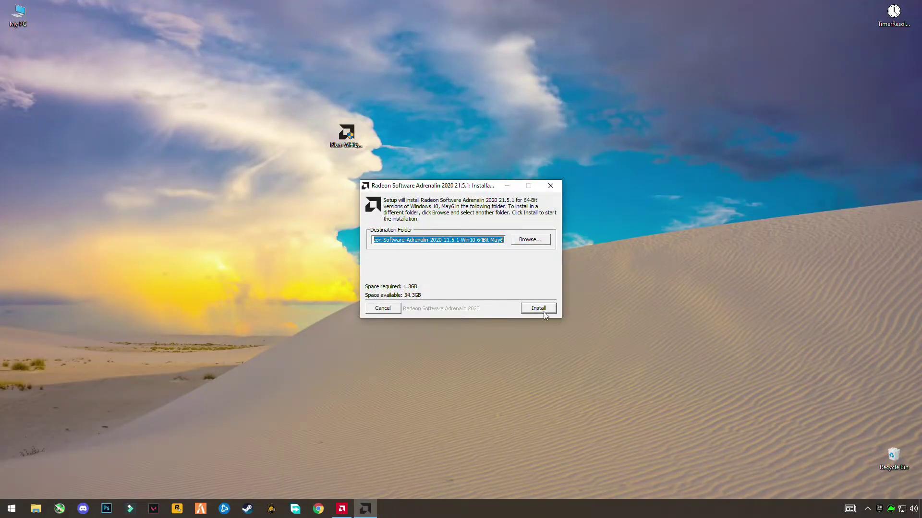
click(544, 313)
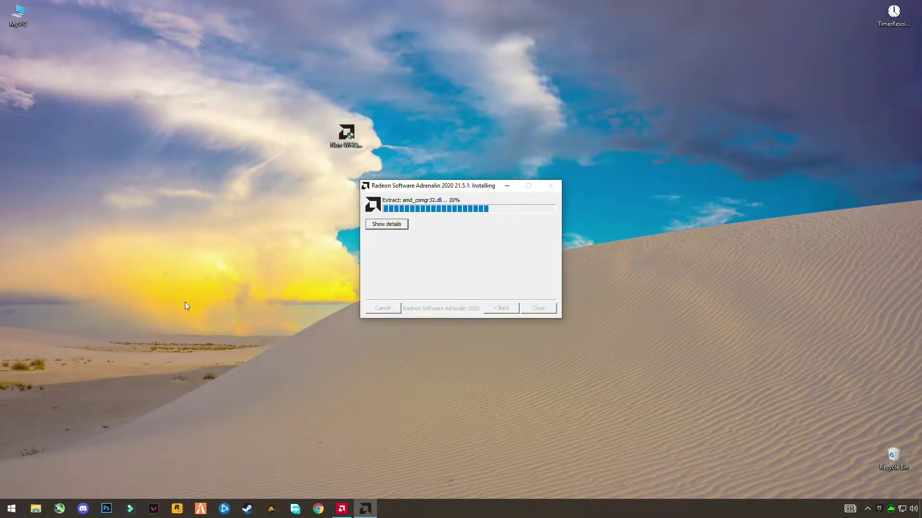
Open Control Panel through a Start menu search for 'cont'
click(11, 509)
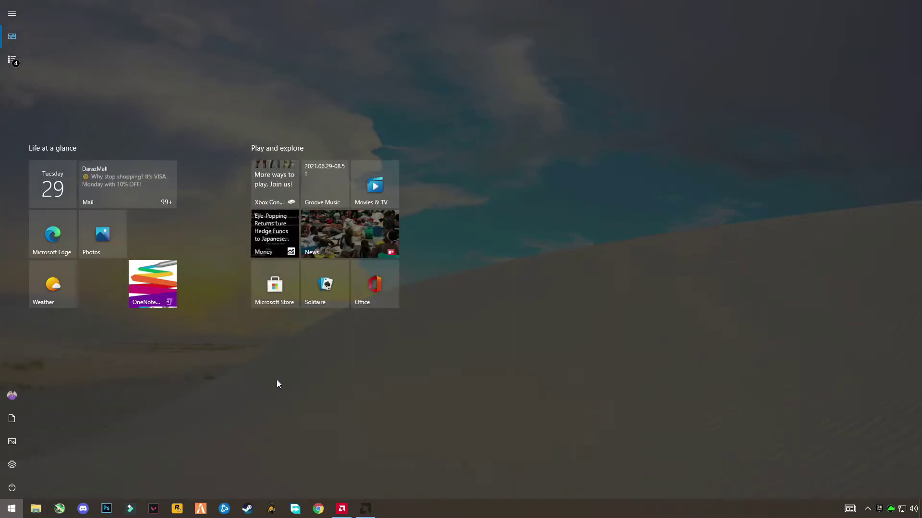
text(cont)
key(Return)
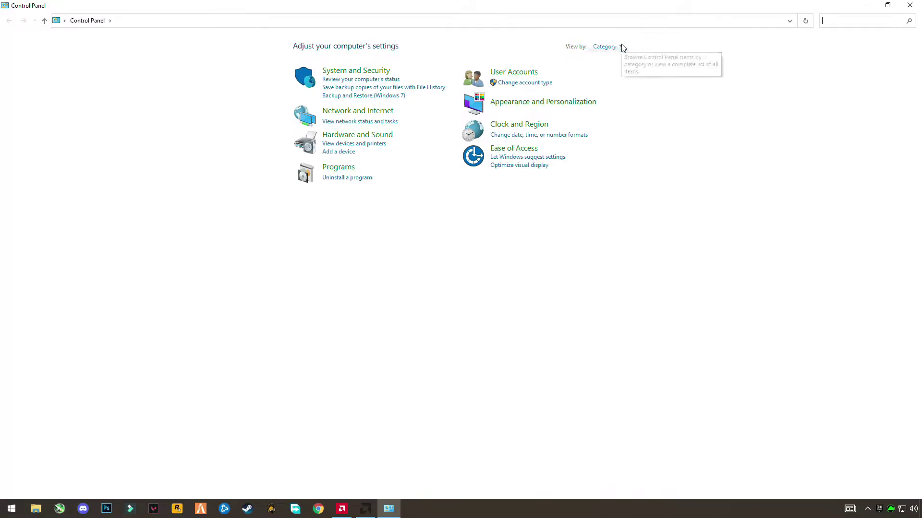
click(622, 48)
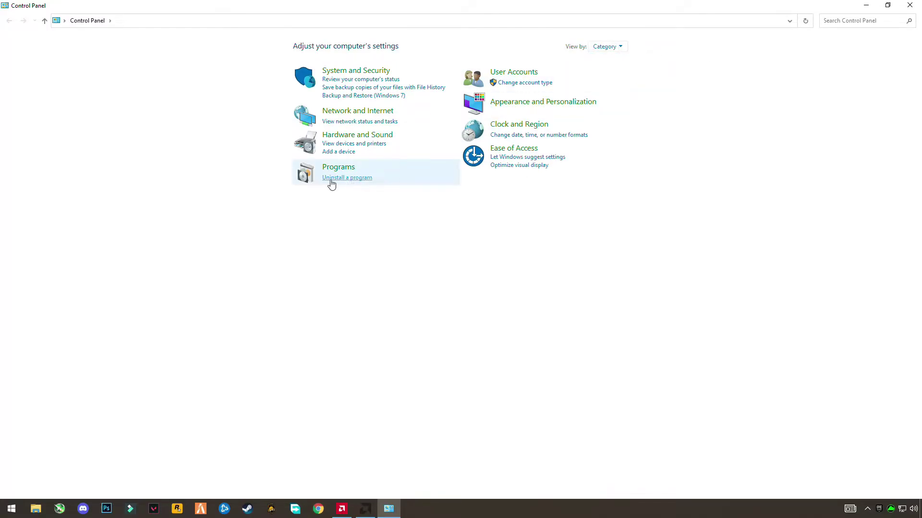
Select AMD Software in the installed programs list and start uninstalling it
click(349, 179)
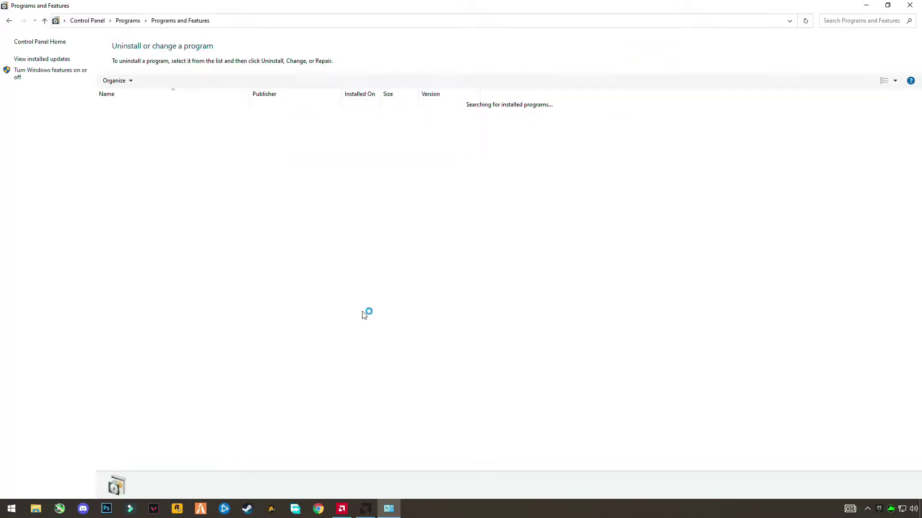
click(134, 105)
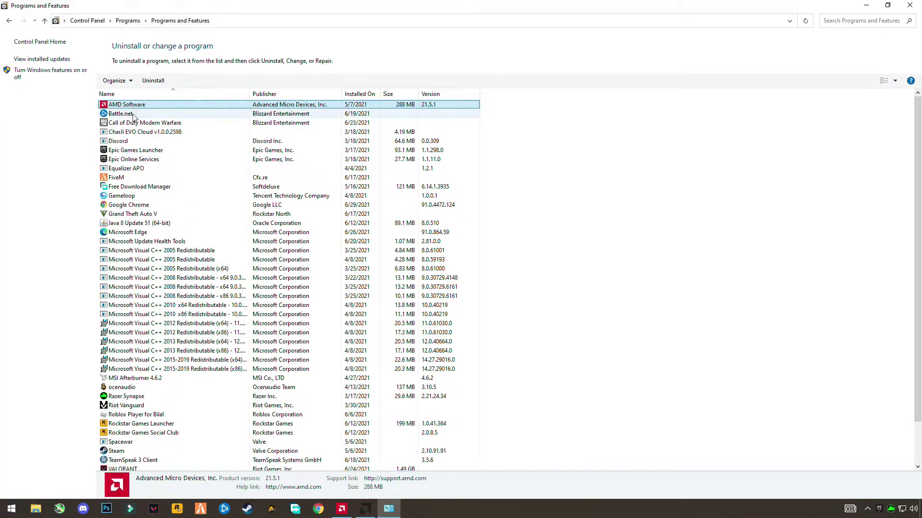
scroll(181, 158, down, 2)
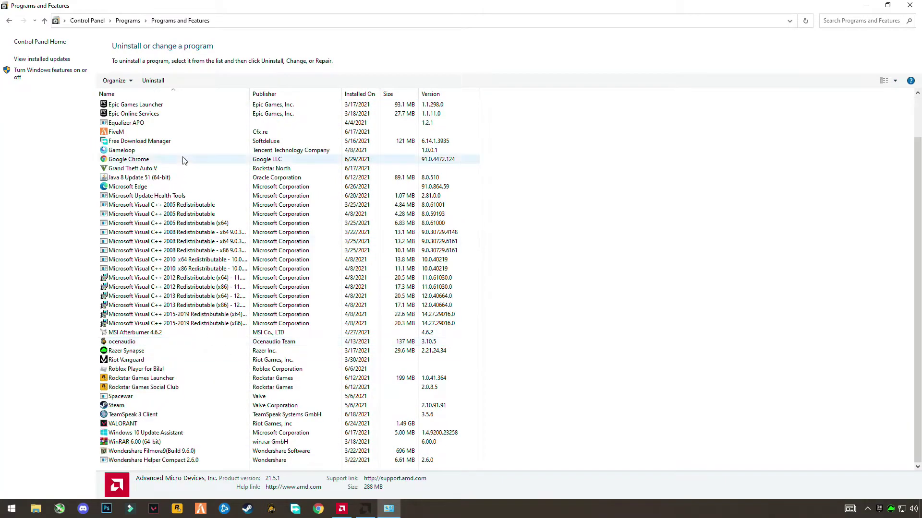
click(155, 82)
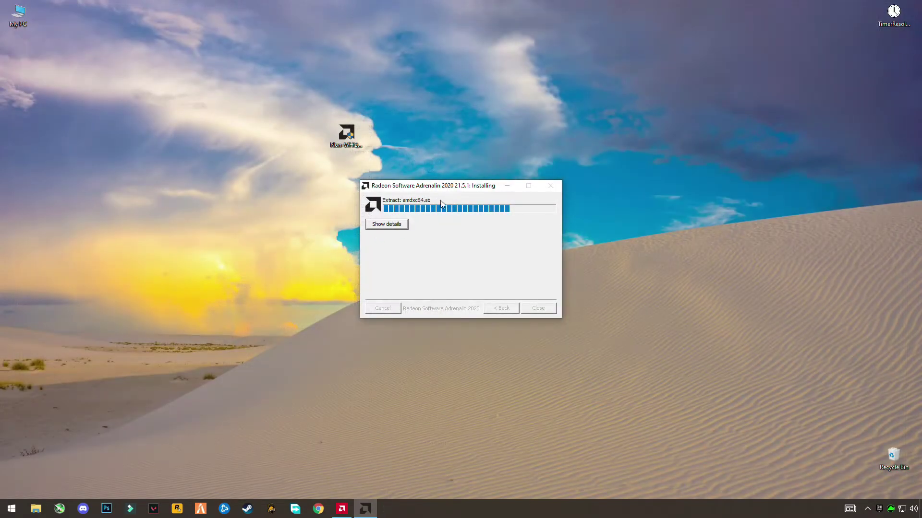
Let the 21.5.1 package finish extracting, keeping Radeon Software minimized while waiting
drag(459, 188, 406, 197)
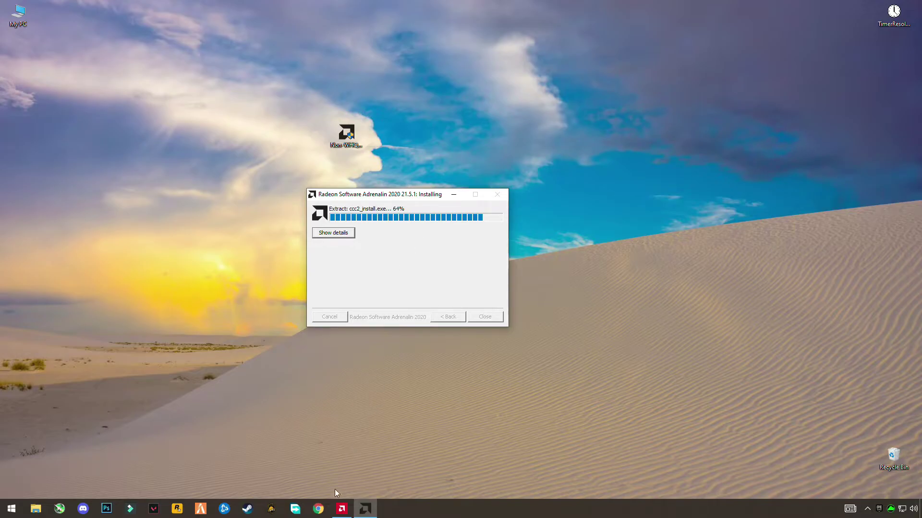
click(341, 511)
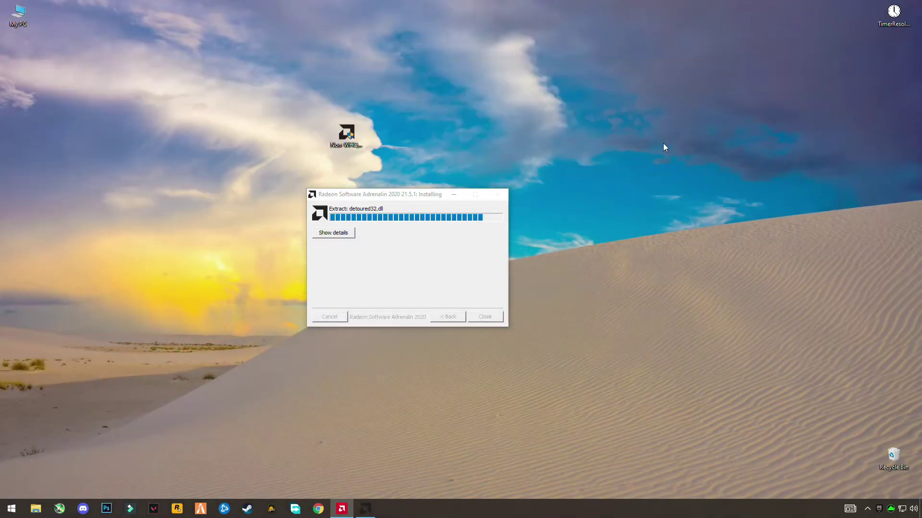
click(864, 7)
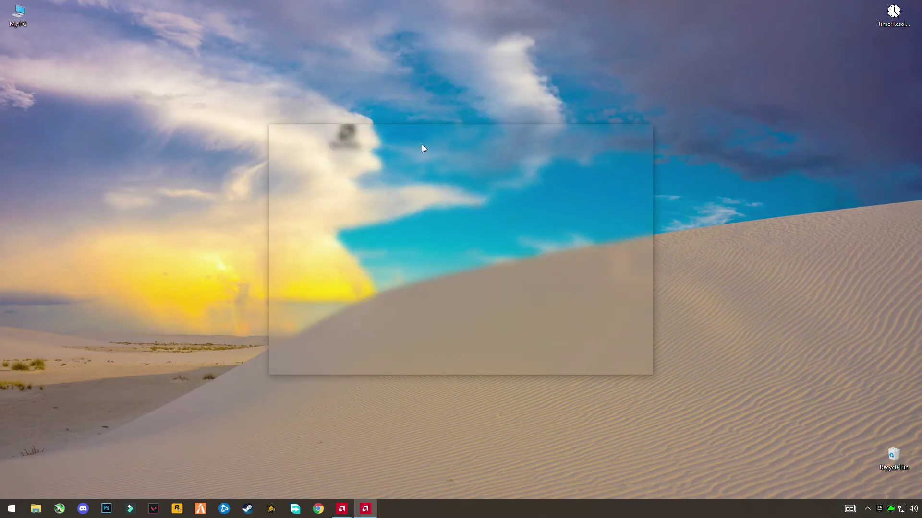
Enable Factory Reset under Additional Options and choose Full Install as the install type
drag(440, 135, 432, 109)
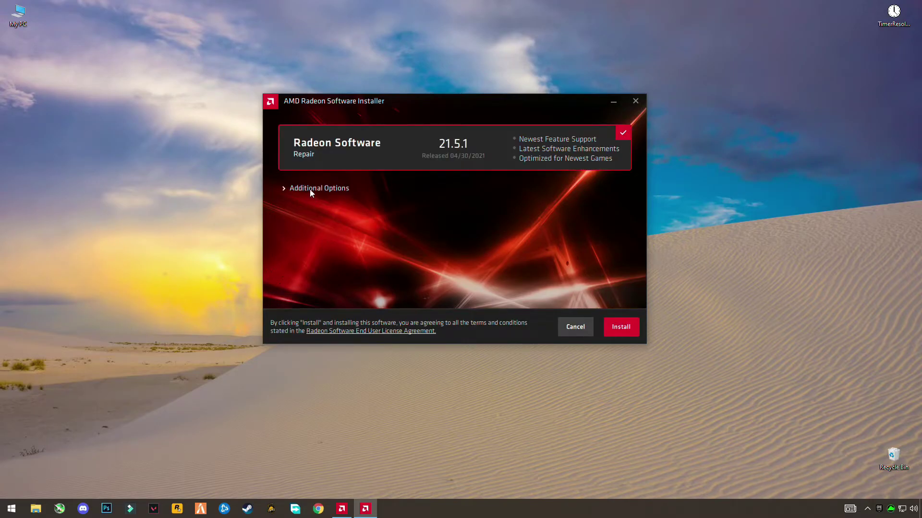
click(331, 189)
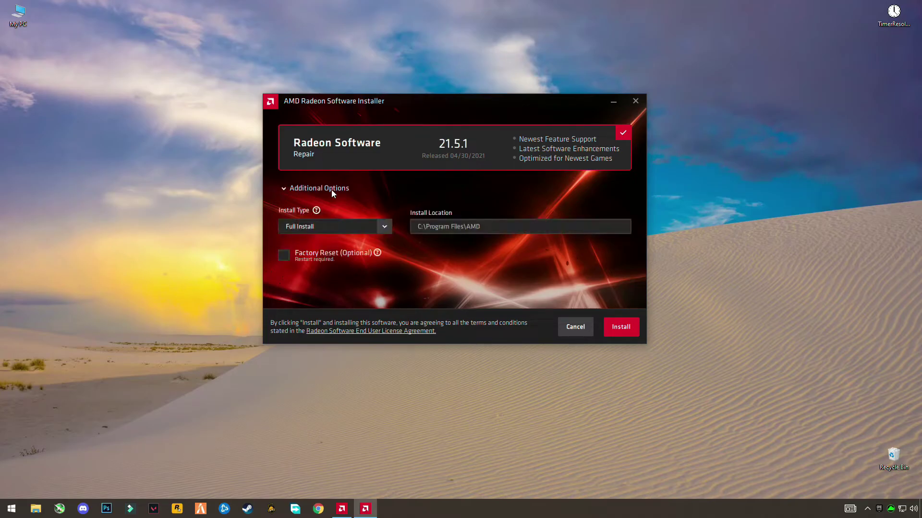
click(284, 255)
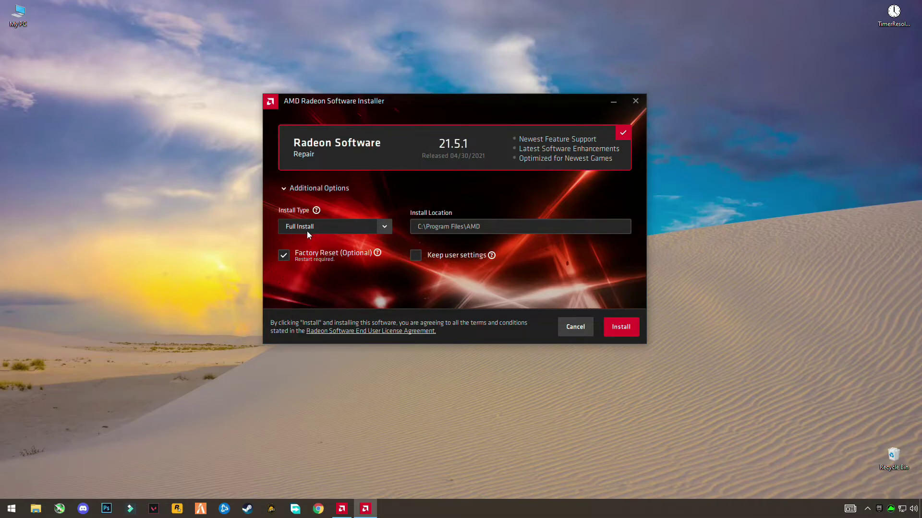
click(385, 229)
click(293, 244)
Cancel the installer, confirm quitting, and reopen Radeon Software from the taskbar
click(584, 325)
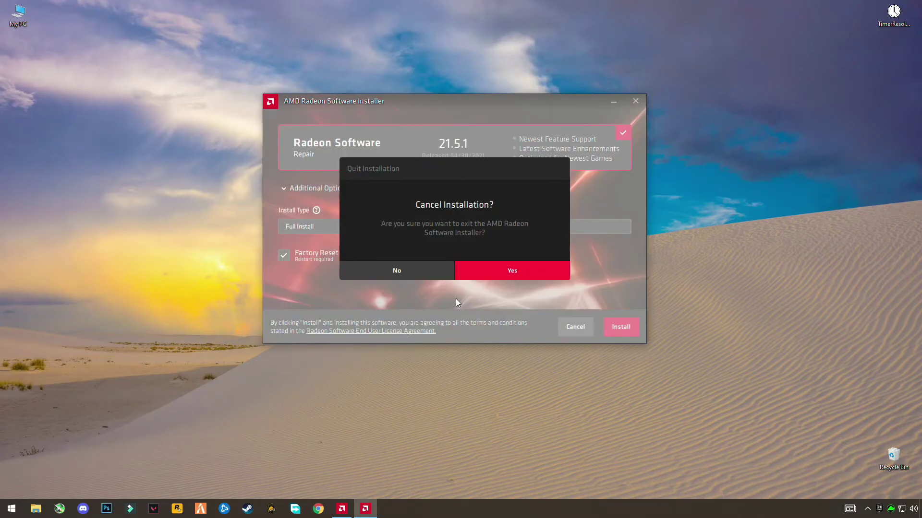
click(482, 273)
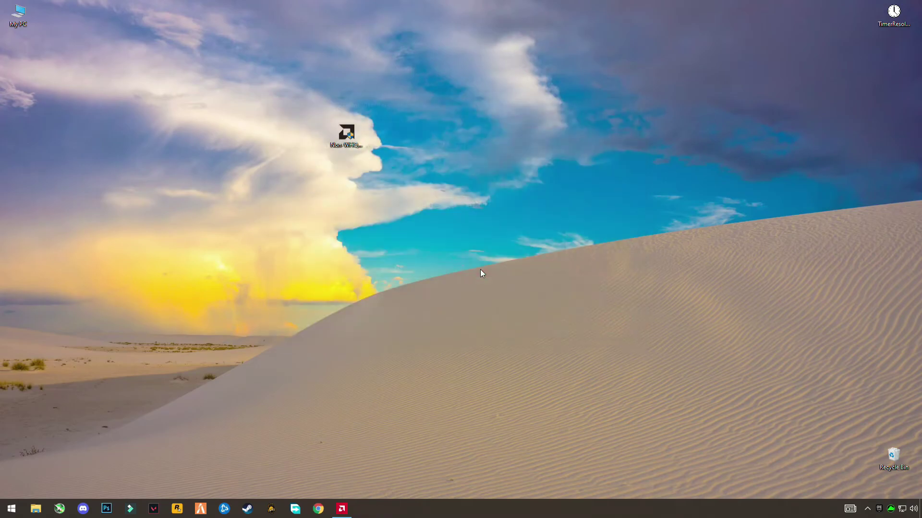
click(342, 508)
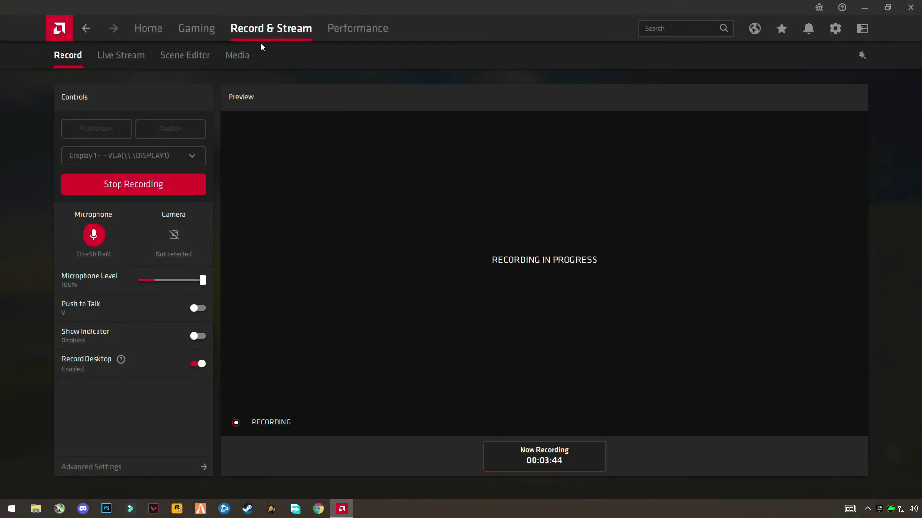